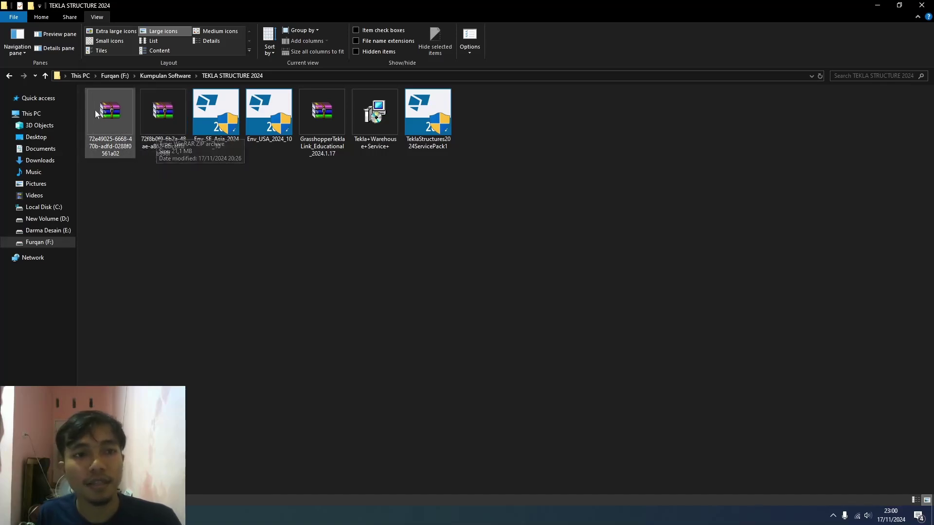
Step: Extract the two archives whose names start with 72e49025 and 72f8b0f9 directly into the TEKLA STRUCTURE 2024 folder
left_click_drag(160, 160, 125, 121)
right_click(125, 121)
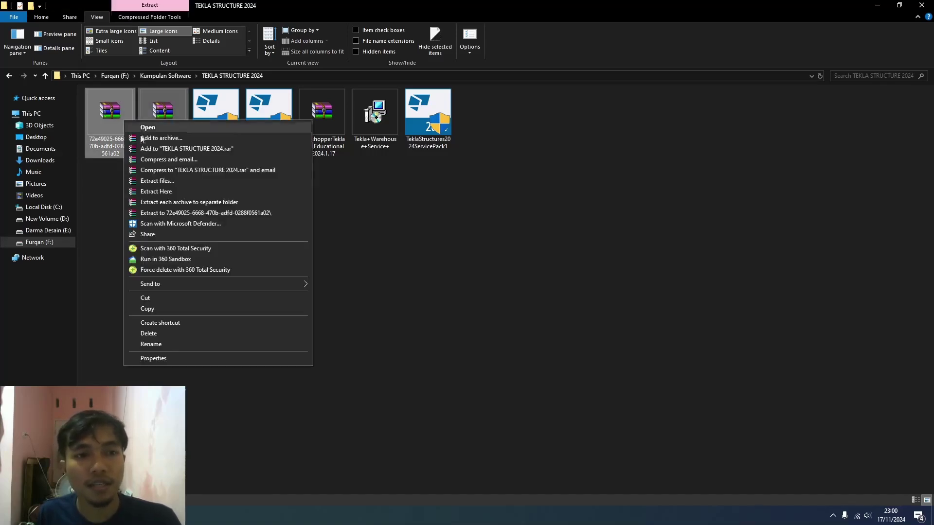
left_click(156, 191)
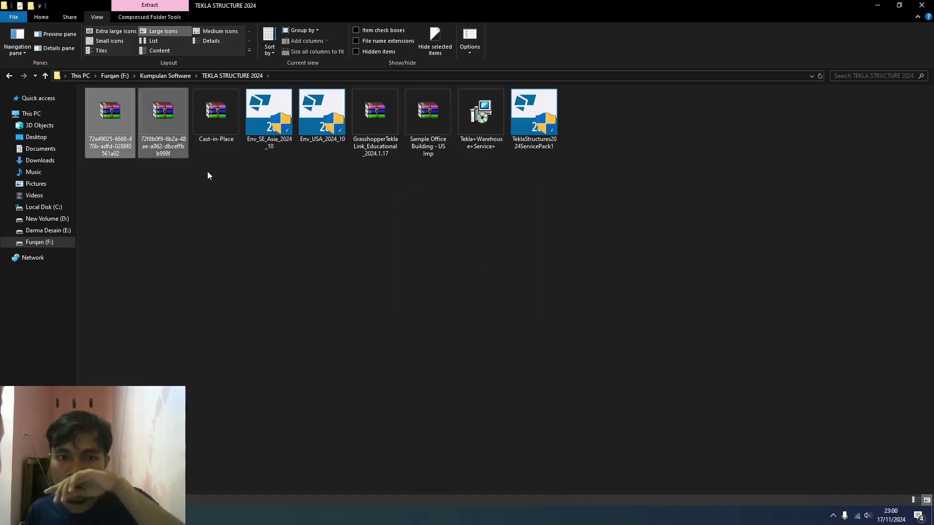
Step: Extract the Cast-in-Place and Sample Office Building - US Imp archives, each into a folder with its own name
left_click(230, 124)
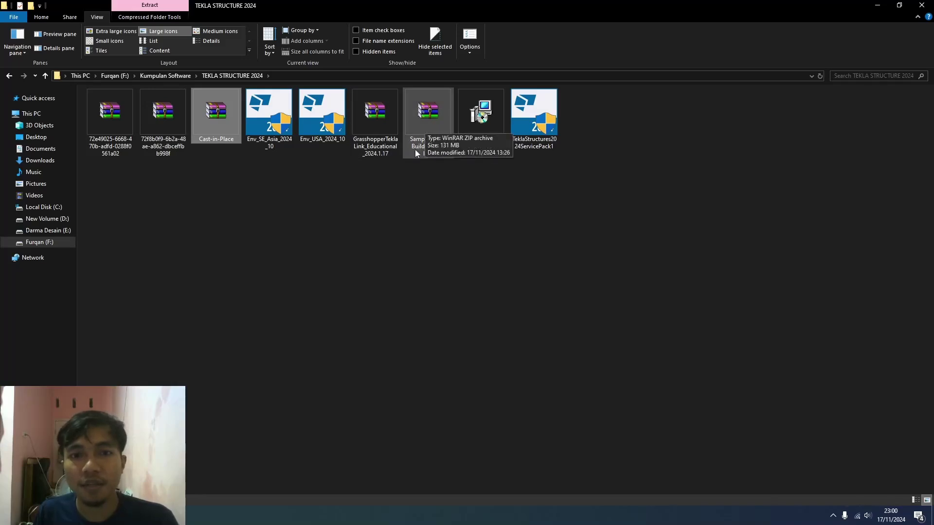
right_click(220, 117)
left_click(255, 153)
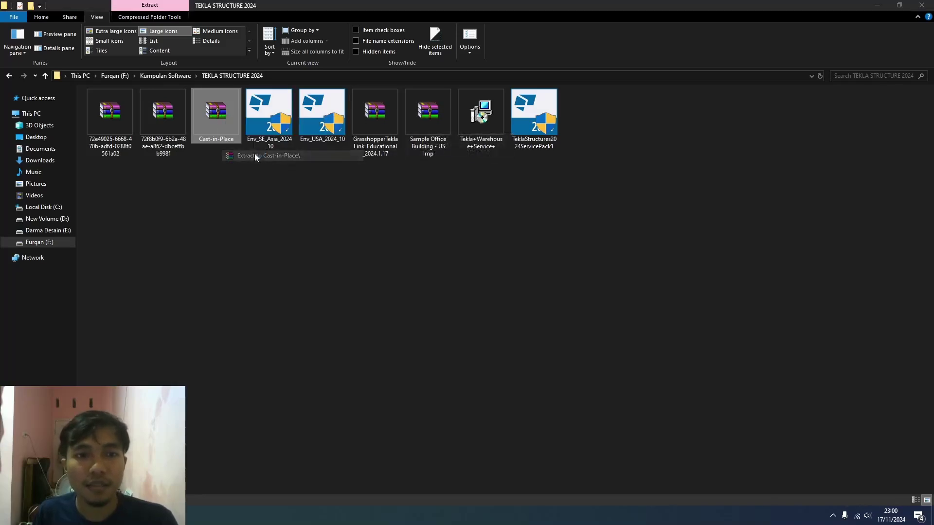
right_click(421, 126)
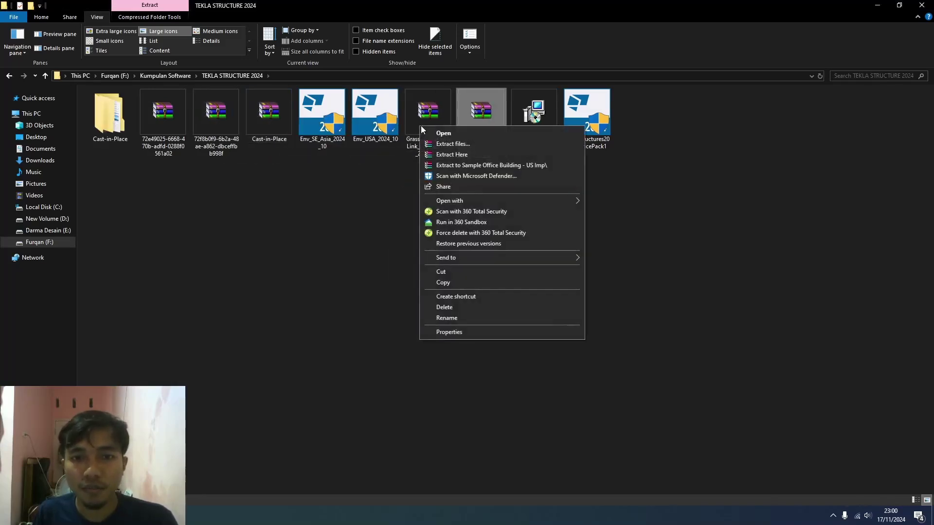
left_click(646, 164)
right_click(489, 118)
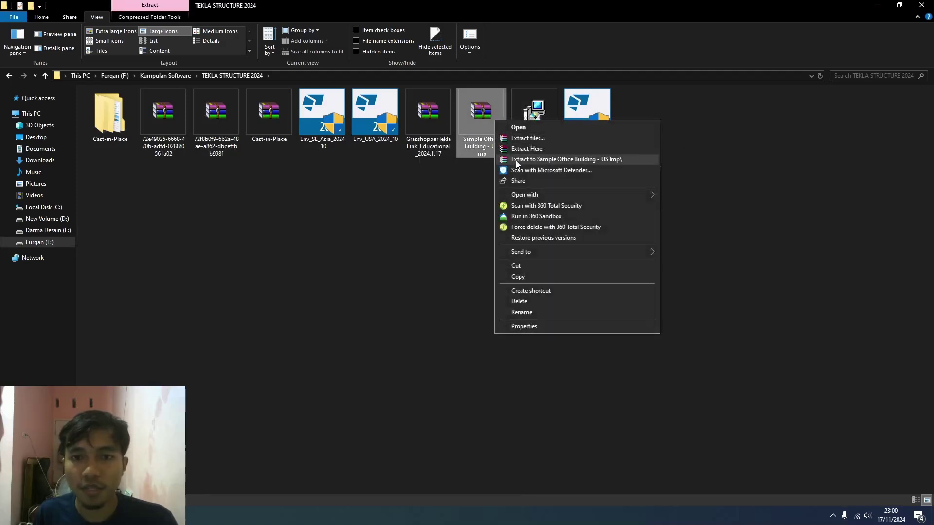
left_click(516, 161)
Step: Inspect the nested Cast-in-Place folder and move it up one level into TEKLA STRUCTURE 2024
double_click(103, 122)
double_click(130, 103)
left_click(297, 76)
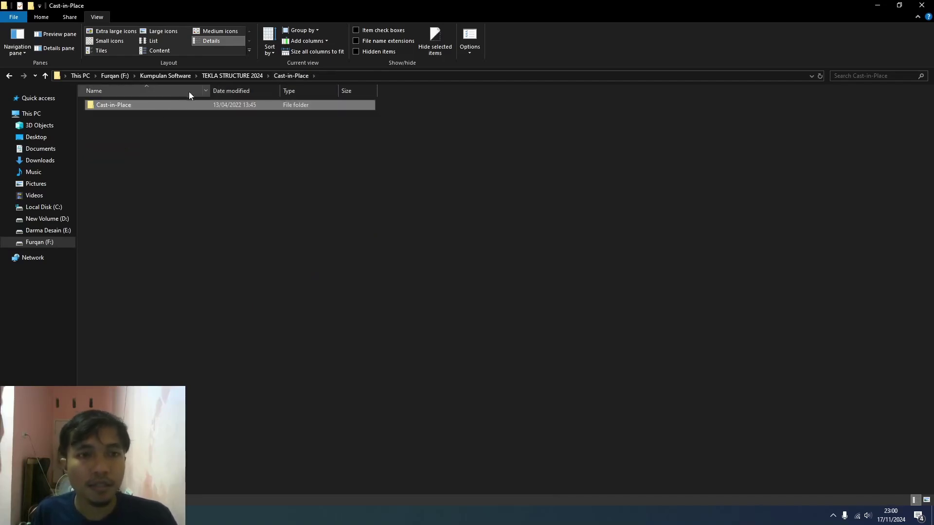
left_click(240, 76)
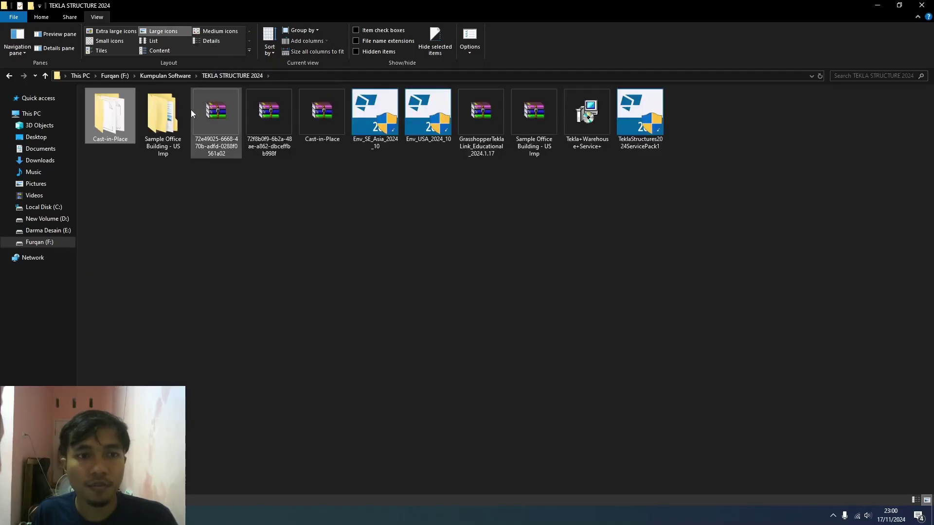
Step: Move the nested Sample Office Building - US Imp folder up into TEKLA STRUCTURE 2024 and check its contents
double_click(161, 114)
left_click_drag(113, 109, 241, 75)
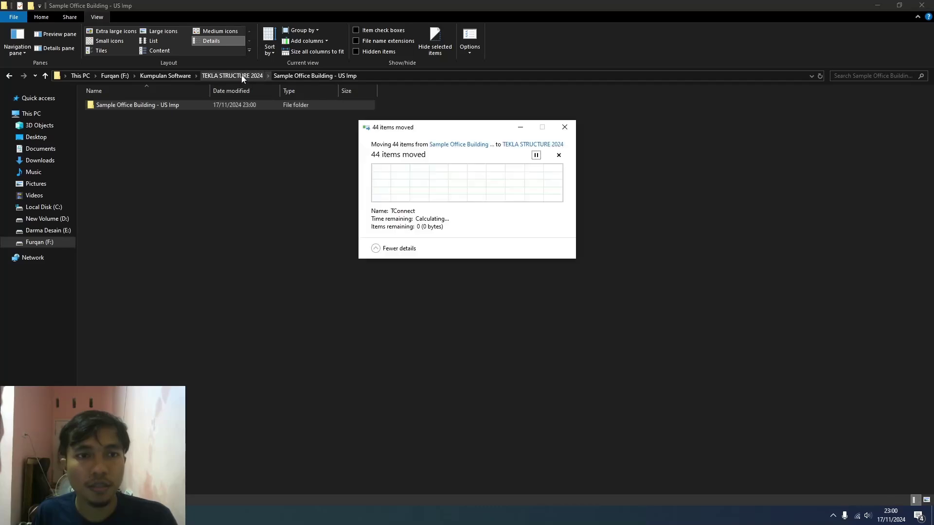
left_click(241, 75)
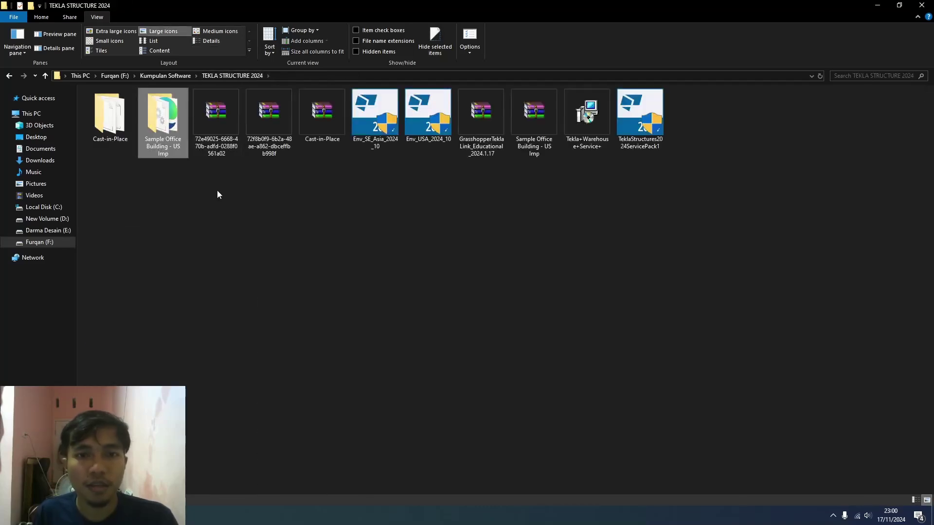
double_click(142, 116)
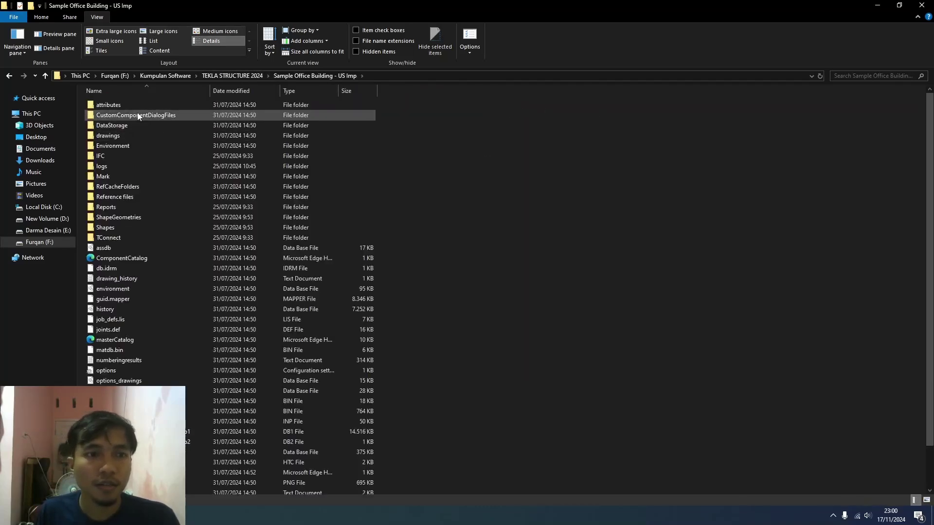
left_click(262, 77)
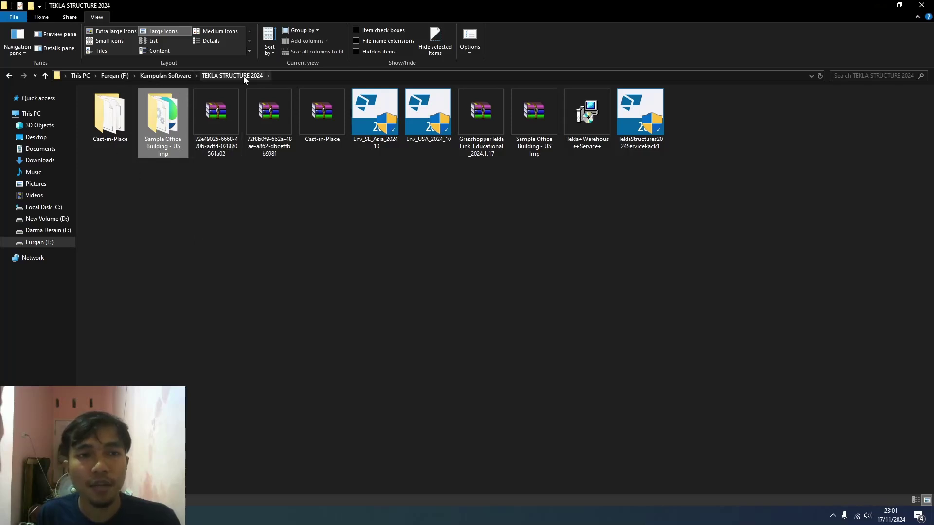
Step: Move the Cast-in-Place and Sample Office Building - US Imp folders into C:\TeklaStructuresModels
left_click(117, 124)
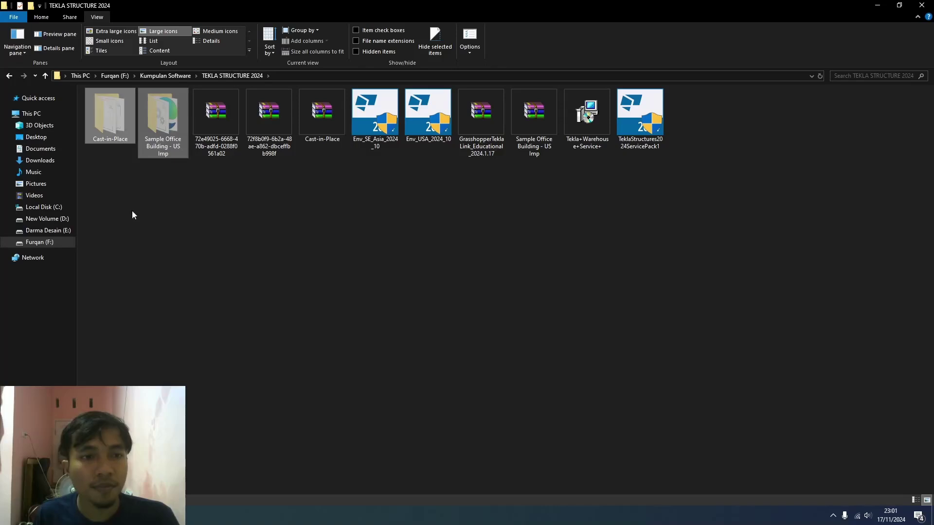
left_click(70, 208)
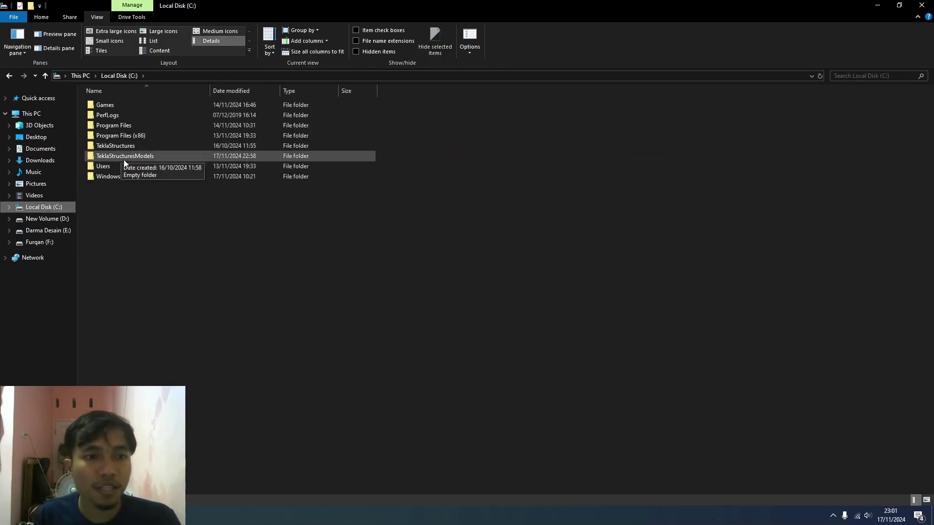
double_click(124, 156)
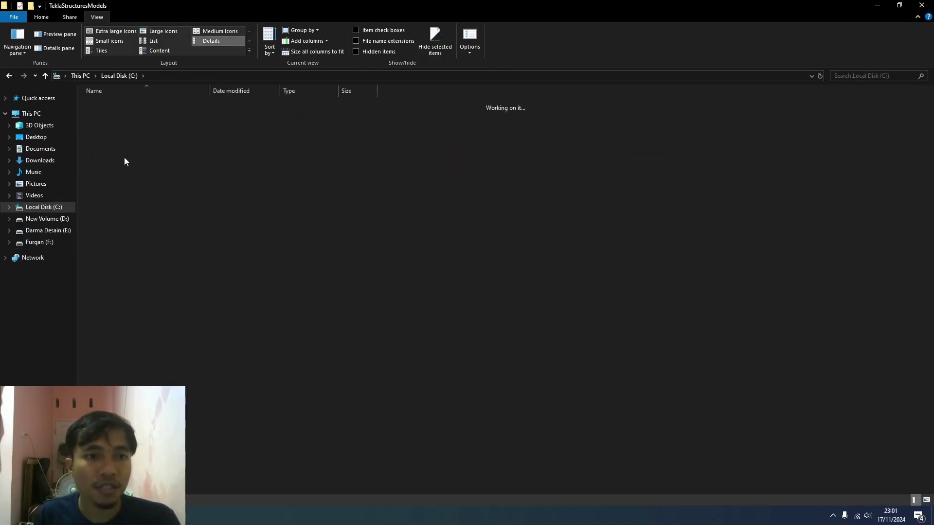
key("ctrl+v")
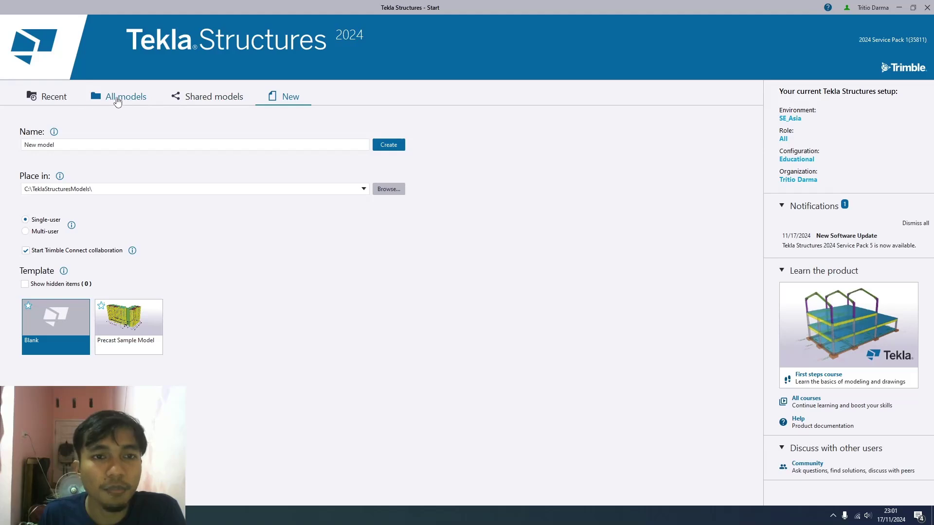
Step: Switch to Tekla Structures and refresh the list of all models in C:\TeklaStructuresModels\
left_click(101, 104)
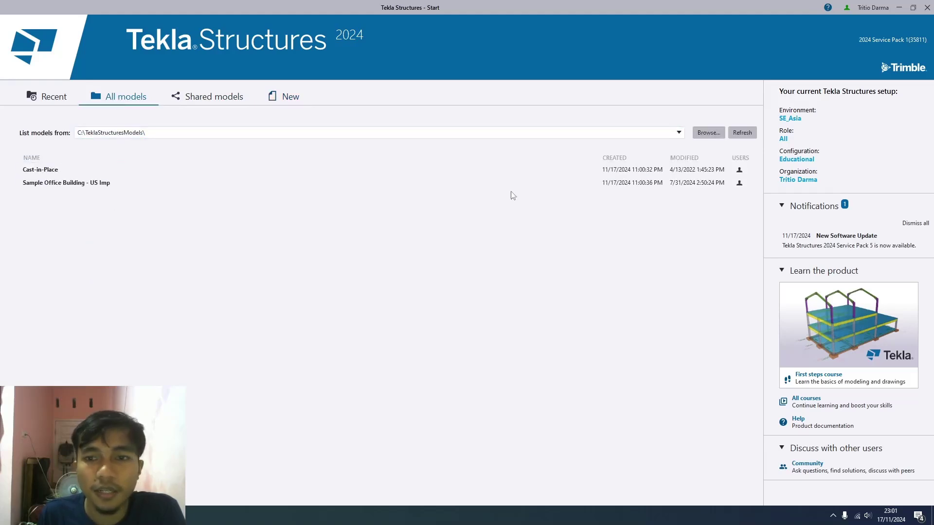
left_click(742, 133)
left_click(743, 136)
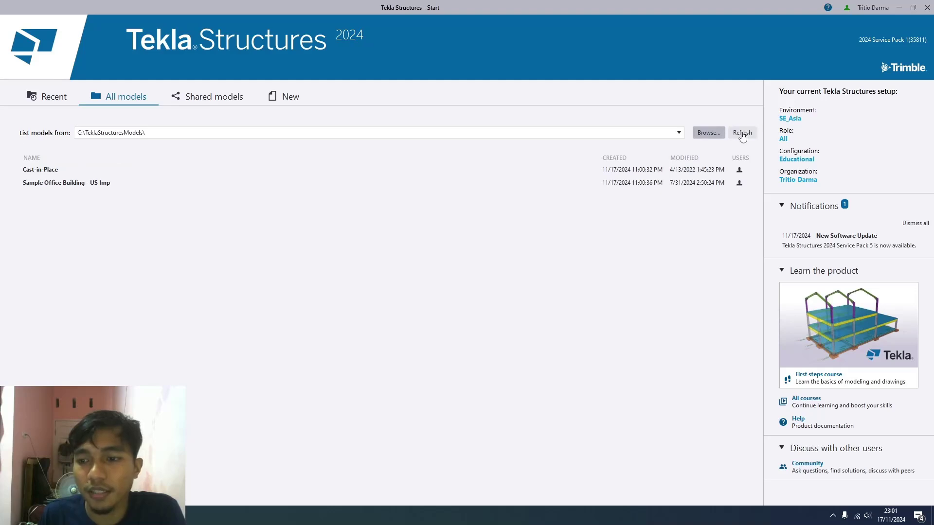
left_click(742, 135)
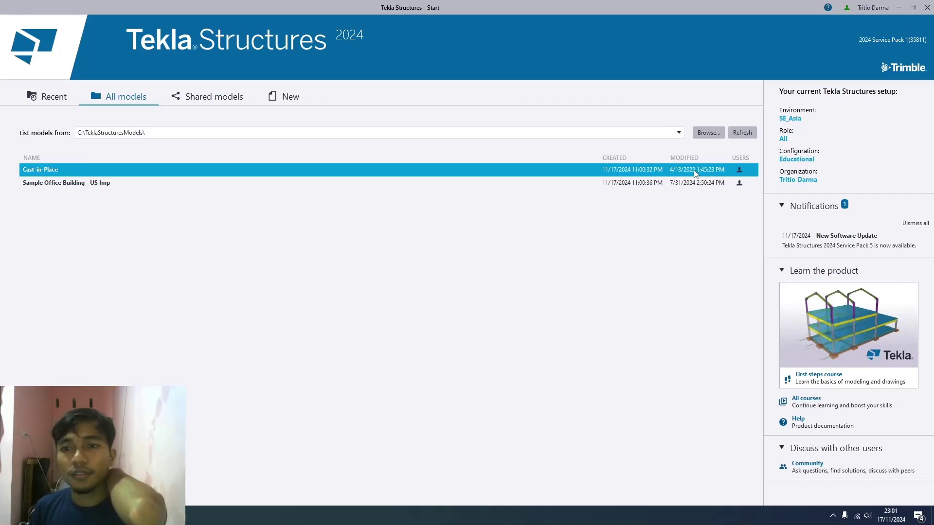
left_click(741, 136)
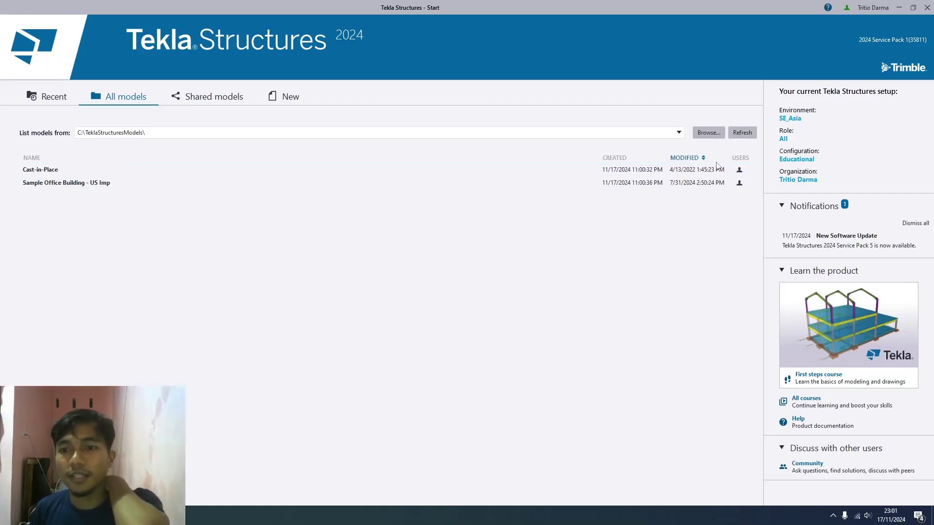
Step: Compare the details of the two listed models and open Sample Office Building - US Imp
left_click(473, 184)
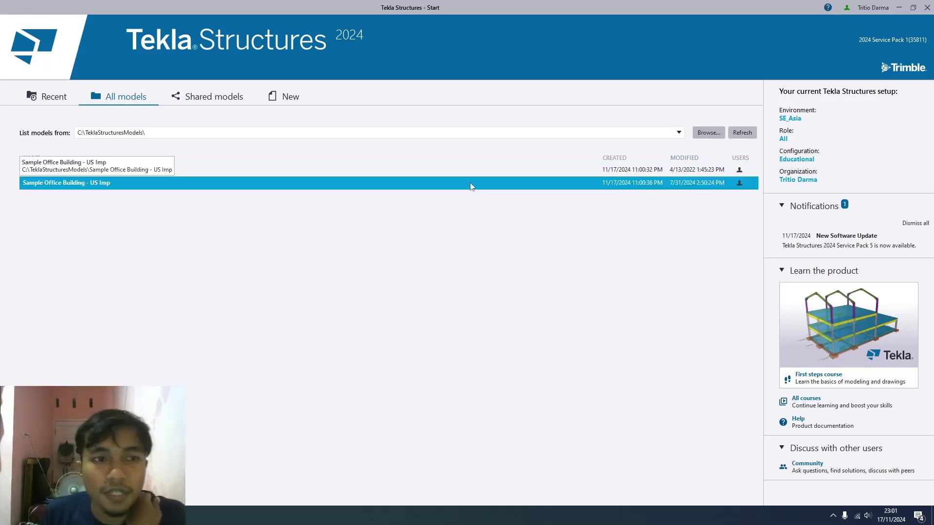
left_click(365, 171)
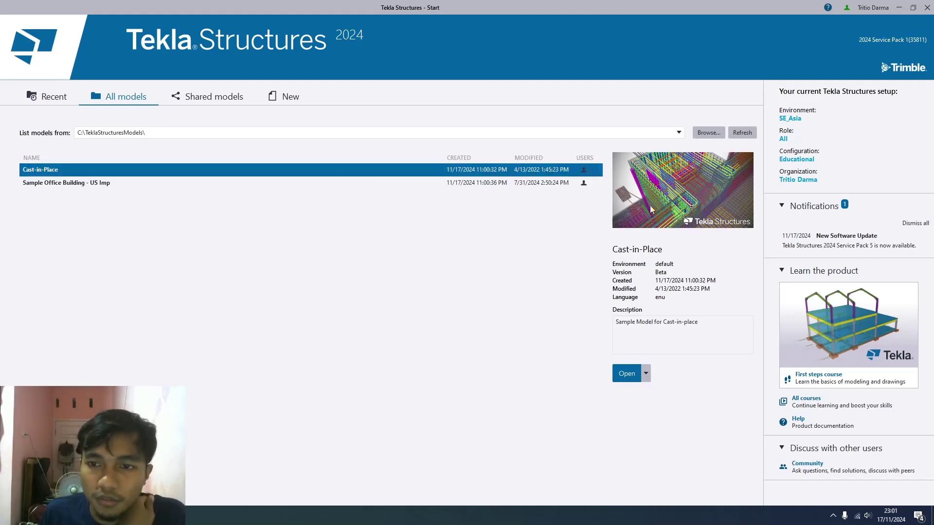
left_click(535, 184)
left_click(535, 170)
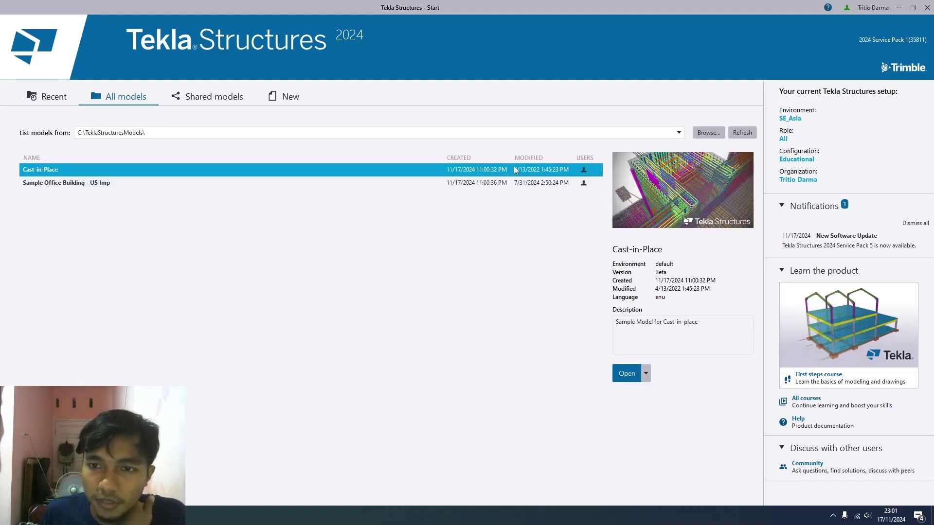
left_click(536, 183)
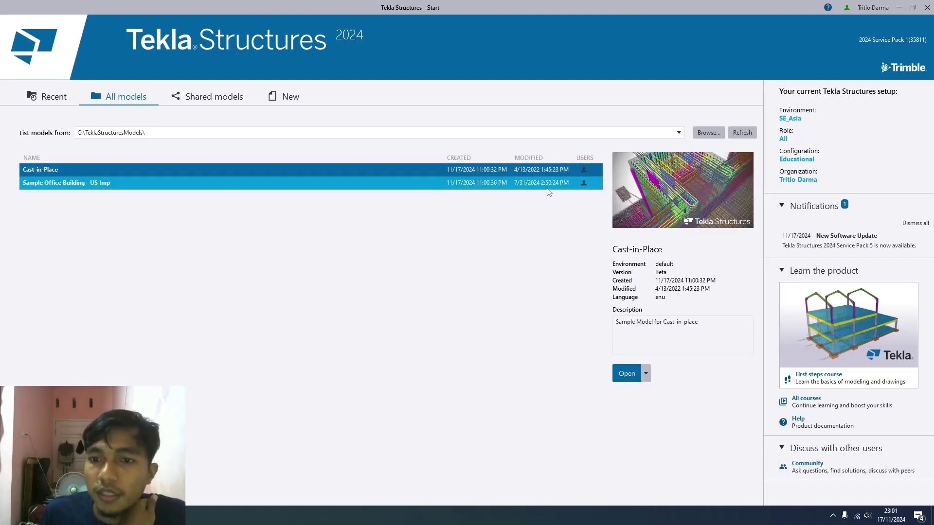
left_click(626, 373)
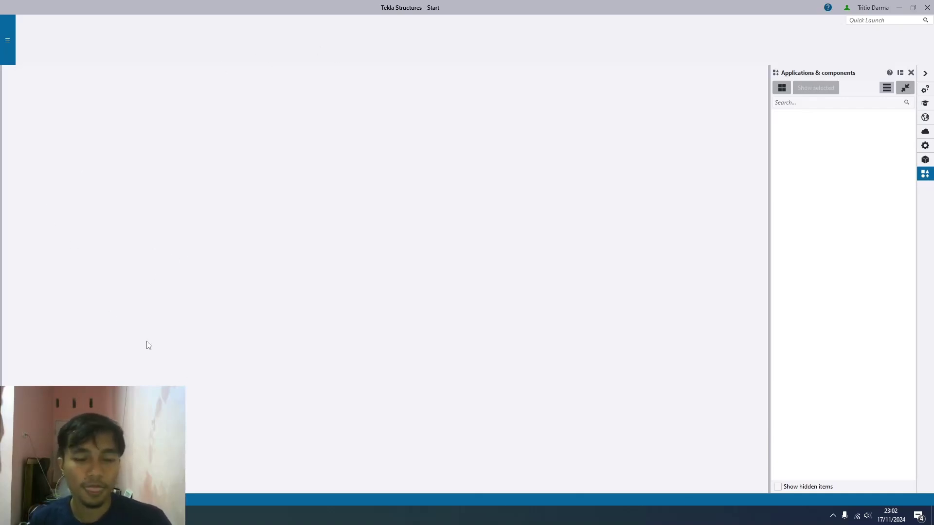
key("alt+Tab")
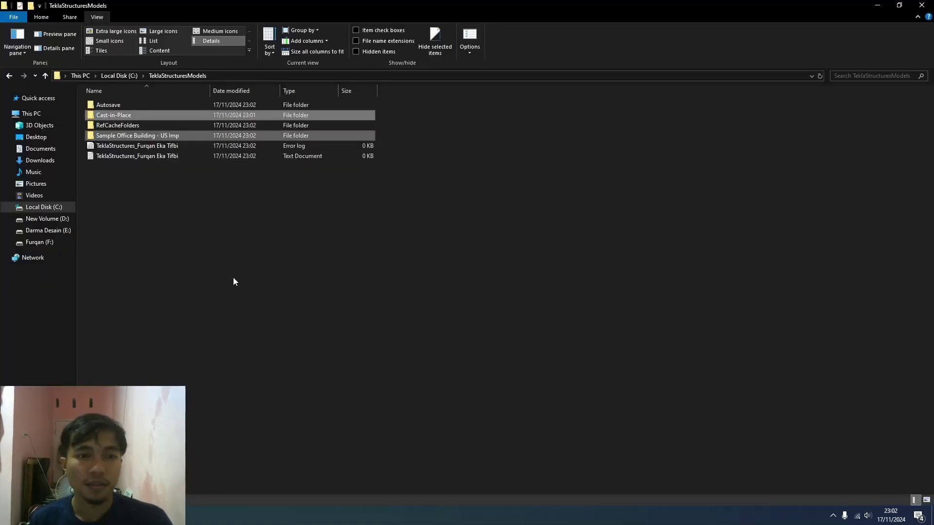
key("alt+Up")
key("alt+Left")
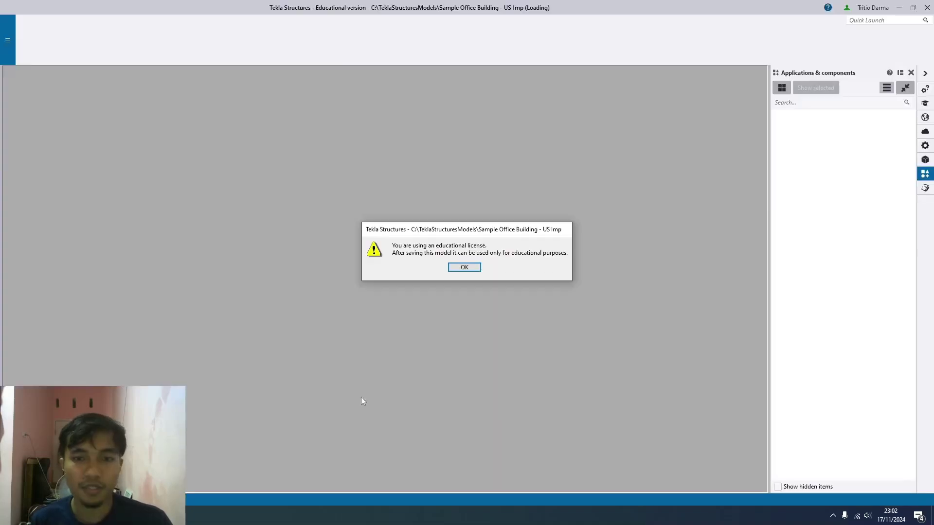
Step: Acknowledge the educational licence notice, browse the named views and make the 3d view visible
left_click(464, 268)
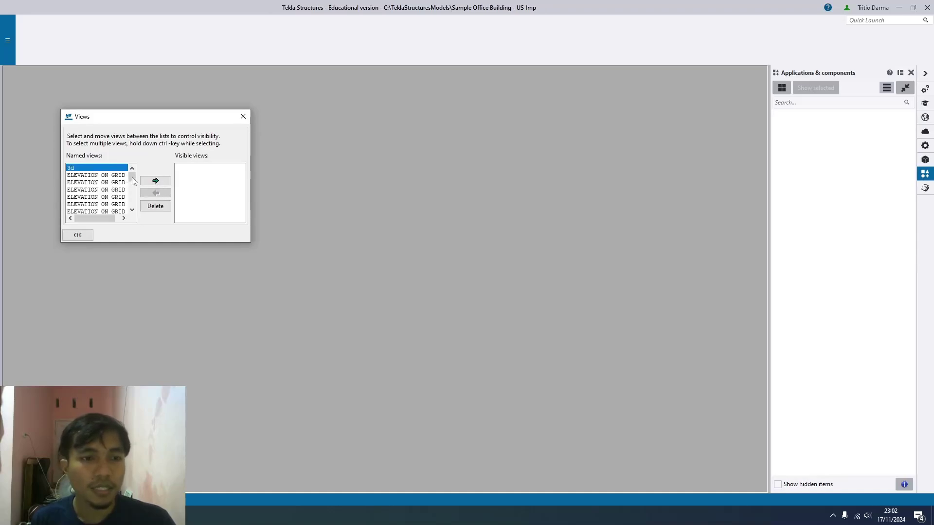
scroll(133, 180, "down", 1)
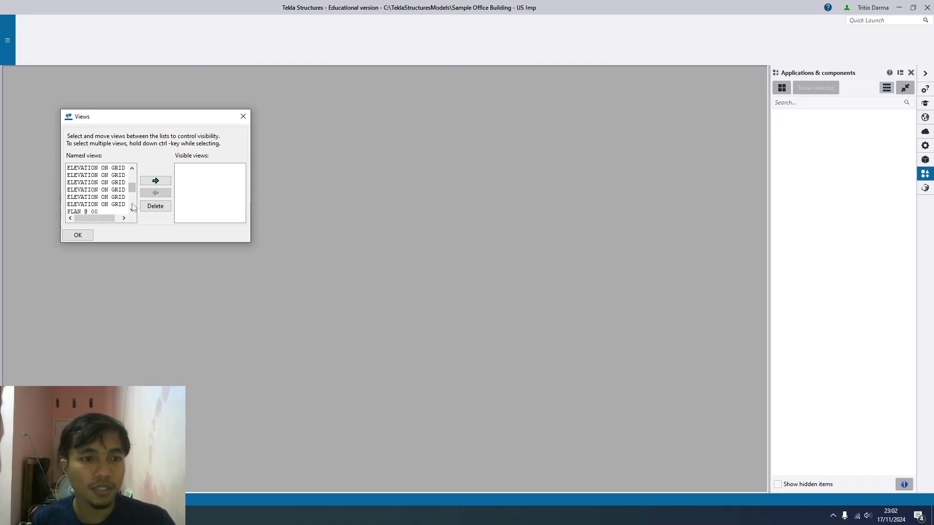
scroll(132, 196, "down", 1)
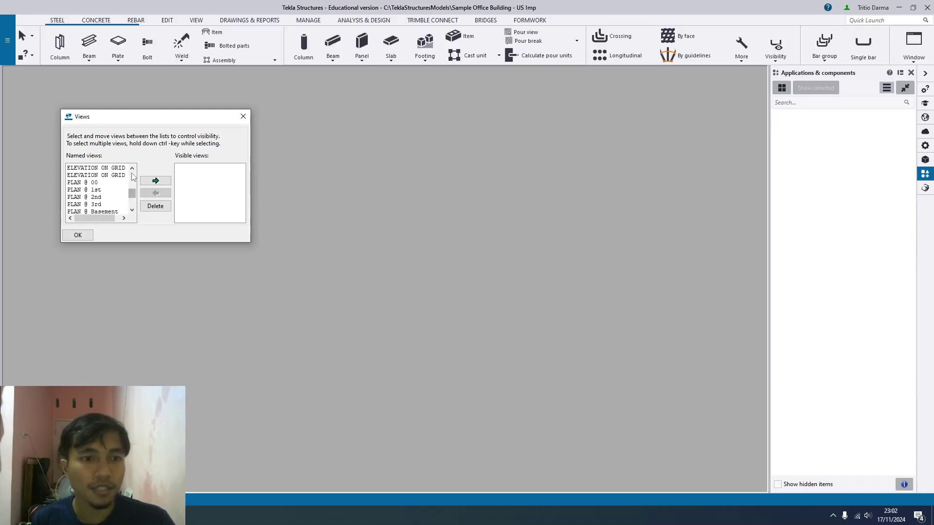
scroll(133, 185, "up", 3)
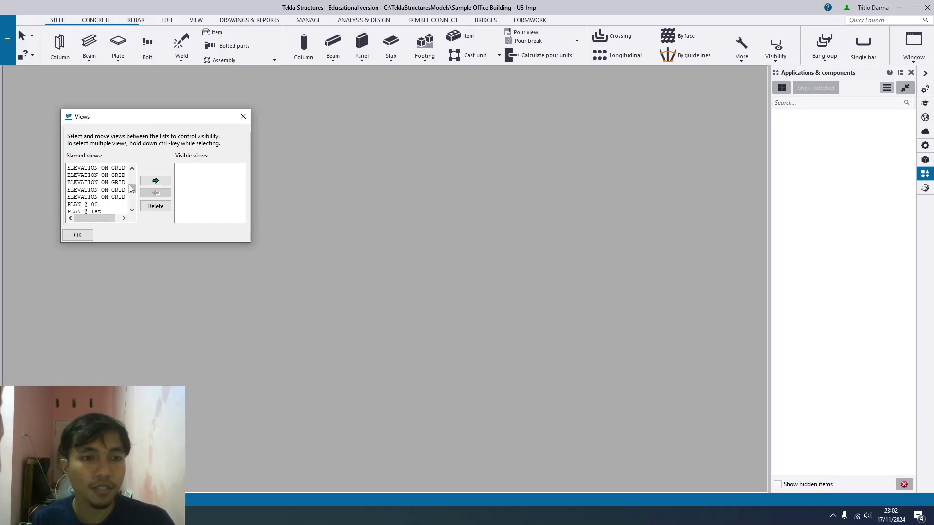
scroll(133, 180, "up", 2)
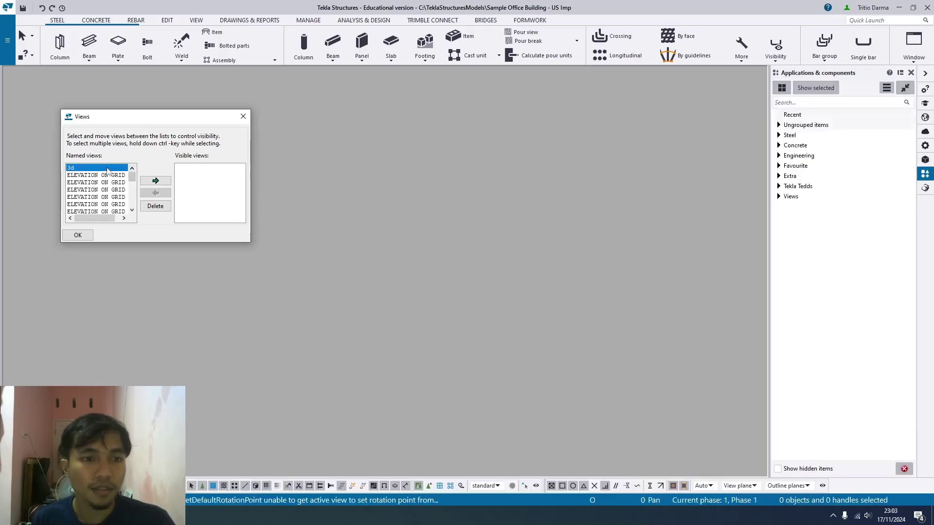
left_click(155, 181)
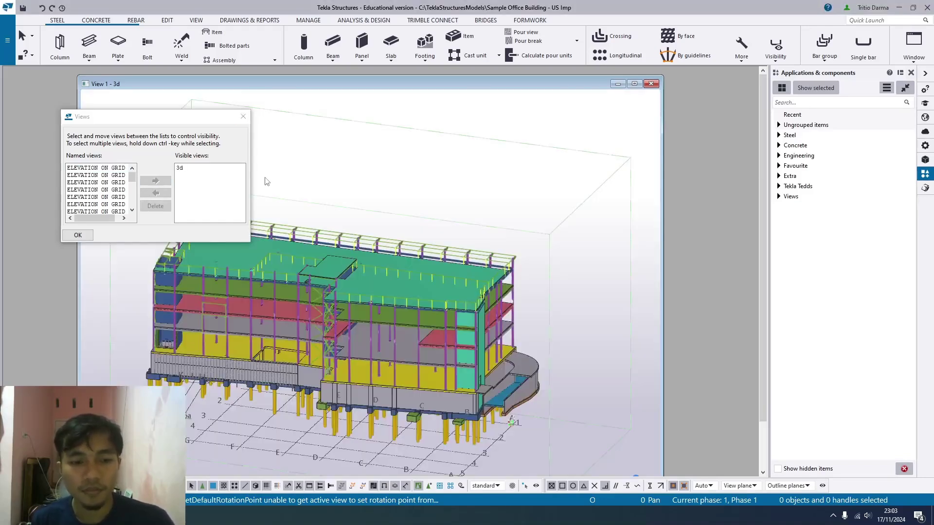
Step: Make the PLAN @ 00 view visible alongside the 3d view
left_click_drag(132, 177, 107, 197)
scroll(105, 194, "up", 1)
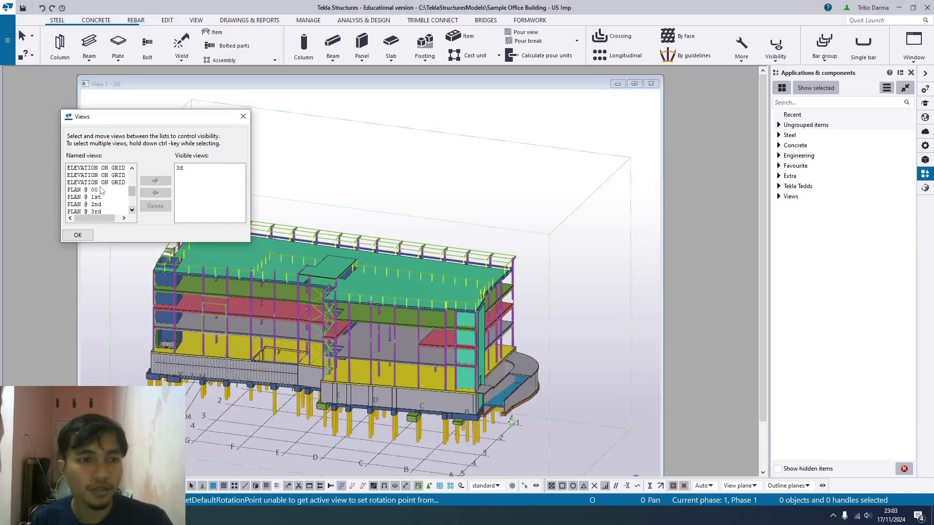
left_click(97, 190)
left_click(153, 181)
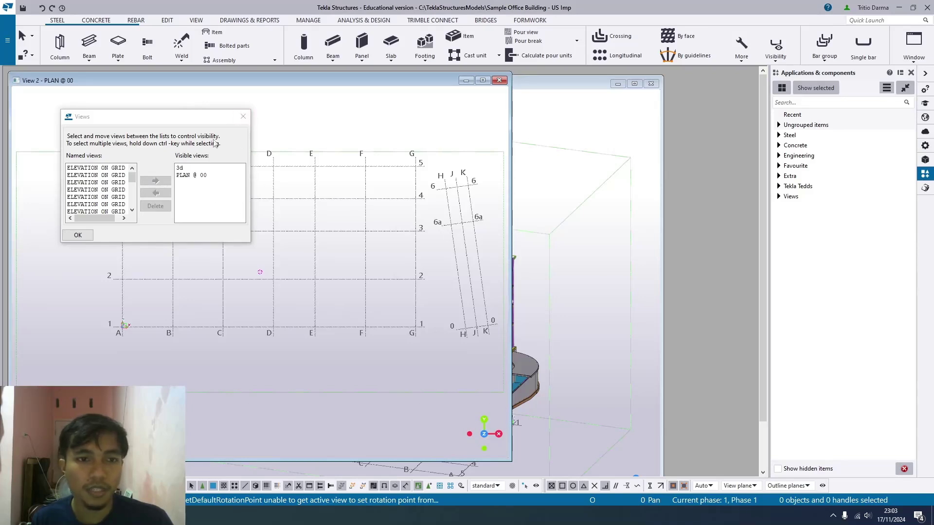
Step: Make the PLAN @ 2nd view visible and close the list of views
scroll(106, 194, "down", 1)
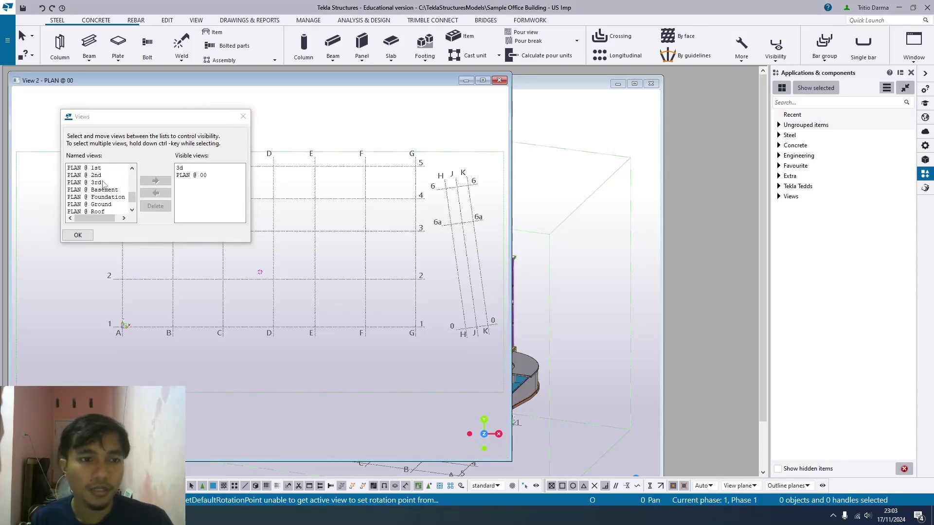
left_click(96, 175)
left_click(155, 180)
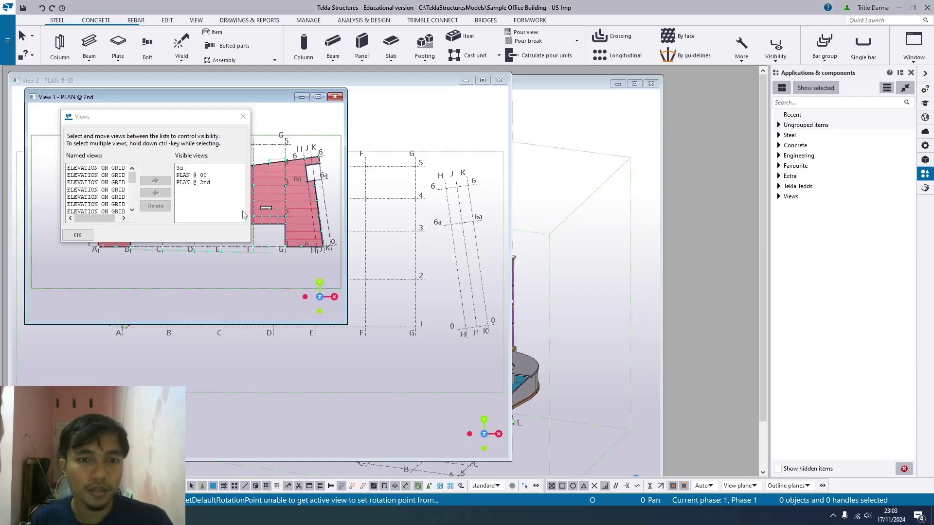
left_click(243, 117)
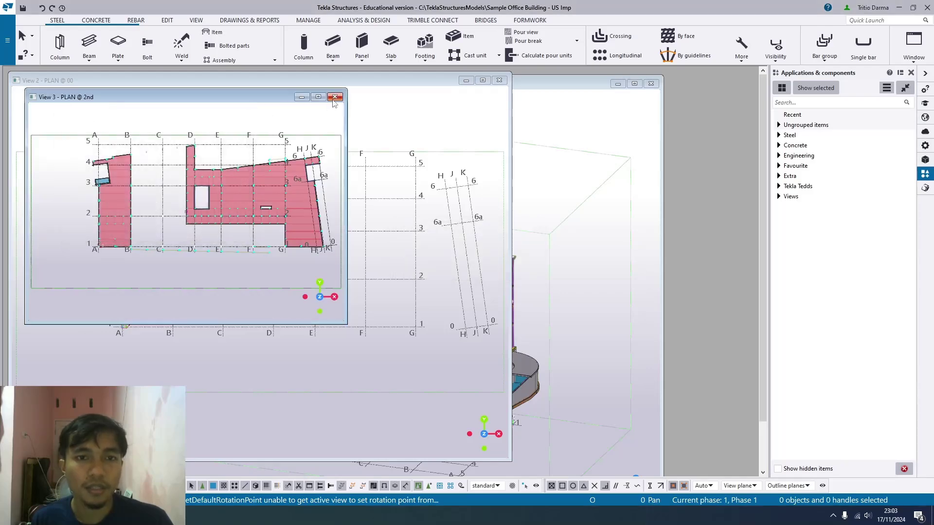
Step: Close the PLAN @ 2nd and PLAN @ 00 views and maximize the 3d view
left_click(334, 96)
left_click(498, 81)
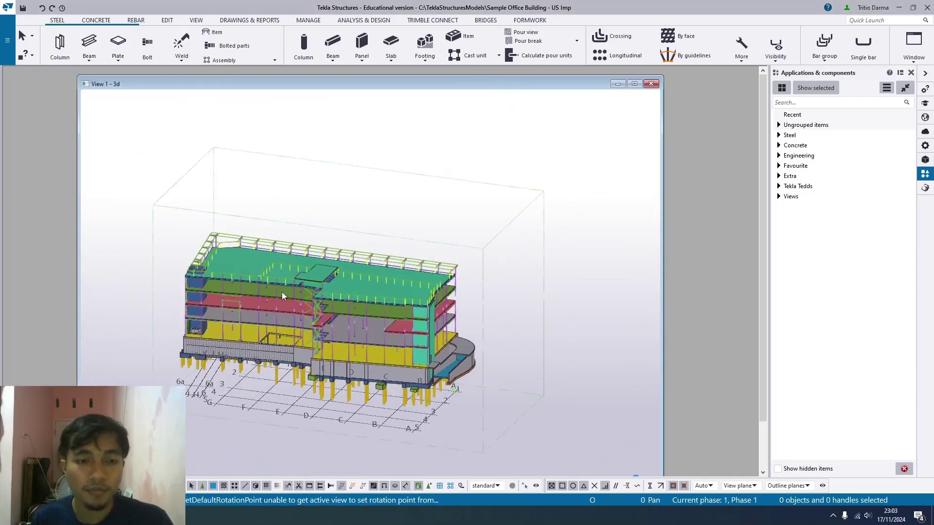
left_click(634, 84)
Step: Examine the office building in 3D from several sides, including the roof framing, the corner core and the ground-floor details
scroll(311, 317, "up", 5)
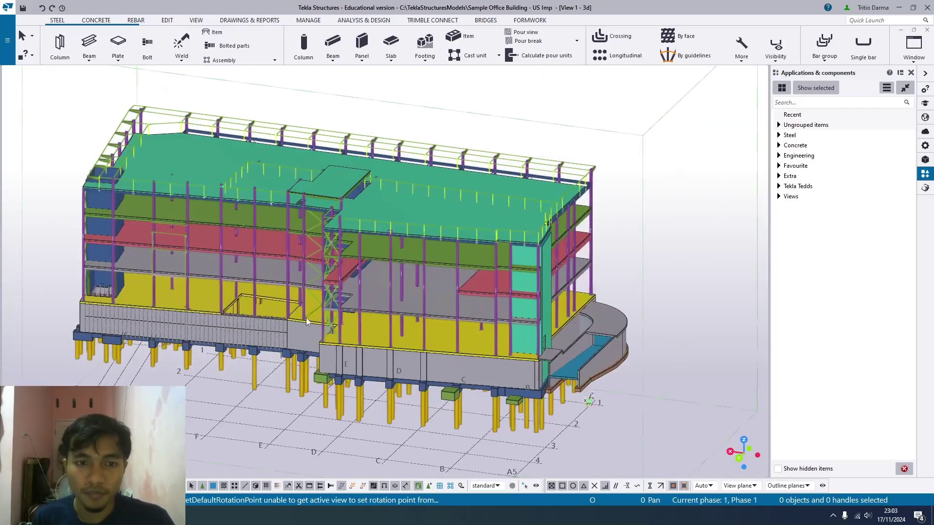
middle_click_drag(380, 334, 476, 318, "ctrl")
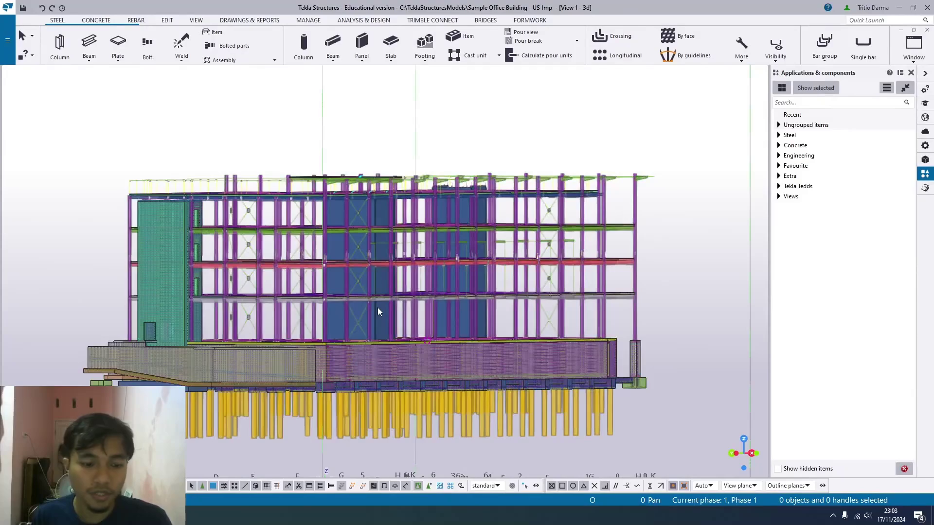
middle_click_drag(426, 281, 416, 299, "ctrl")
scroll(447, 290, "up", 3)
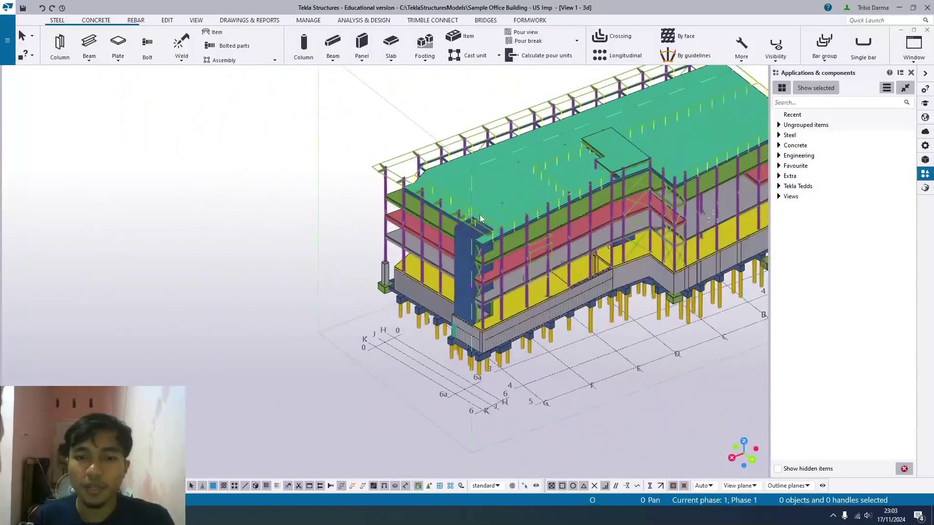
scroll(484, 214, "up", 10)
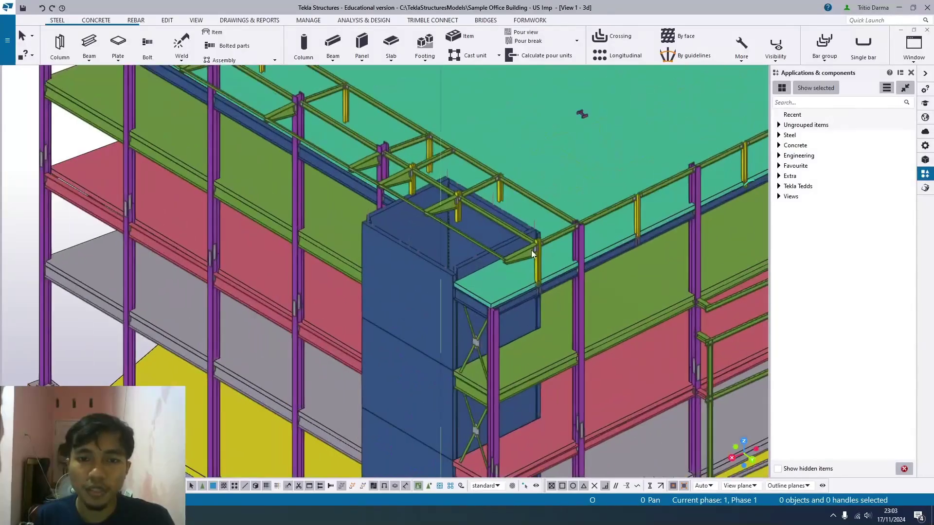
middle_click_drag(454, 241, 425, 253)
scroll(425, 254, "down", 10)
middle_click_drag(335, 272, 303, 273, "ctrl")
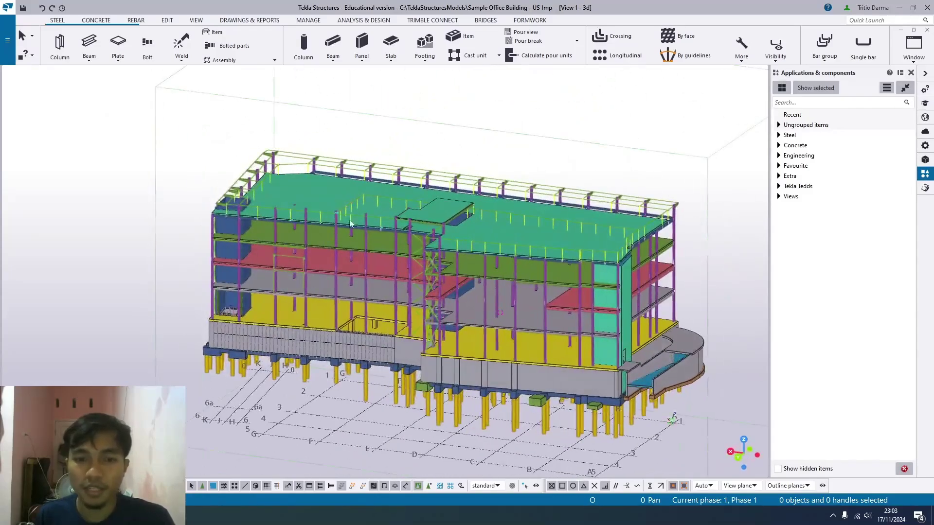
scroll(234, 313, "up", 6)
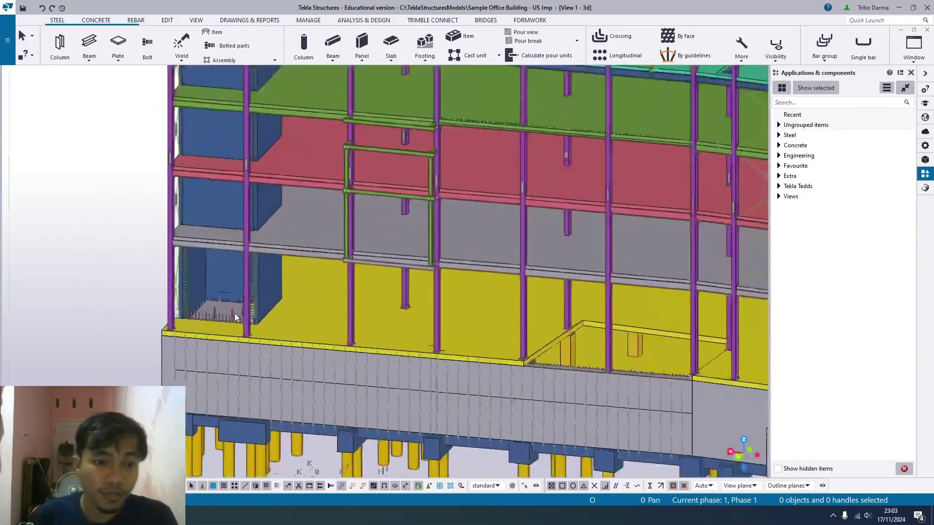
scroll(223, 319, "down", 3)
scroll(255, 281, "down", 4)
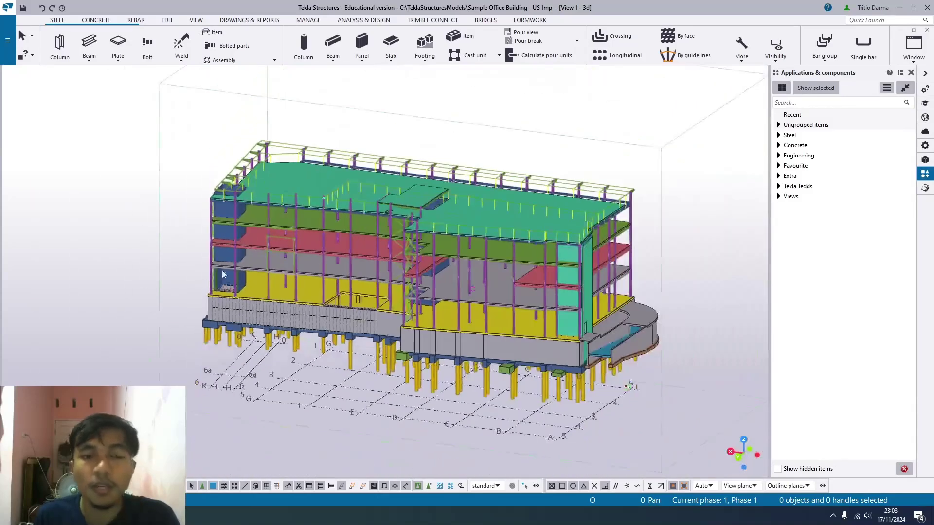
Step: Bring up the options for opening another model
left_click(6, 43)
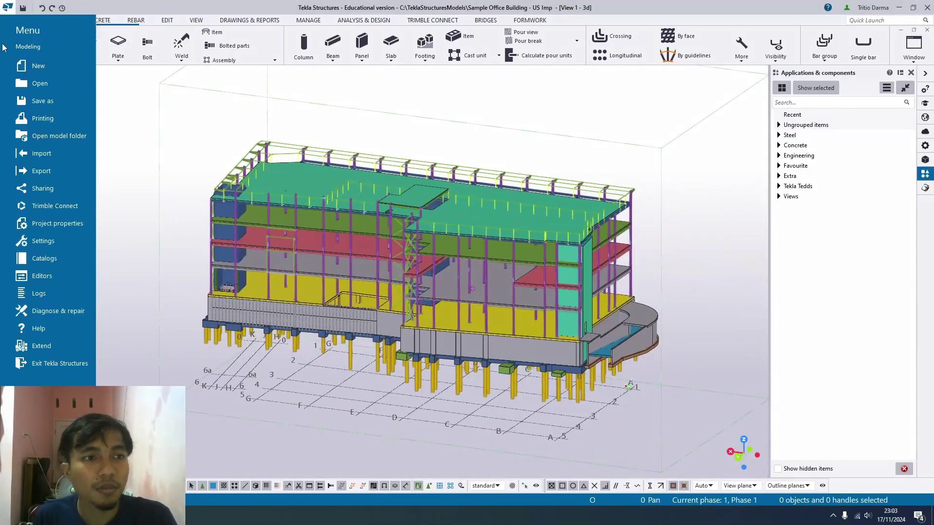
left_click(40, 85)
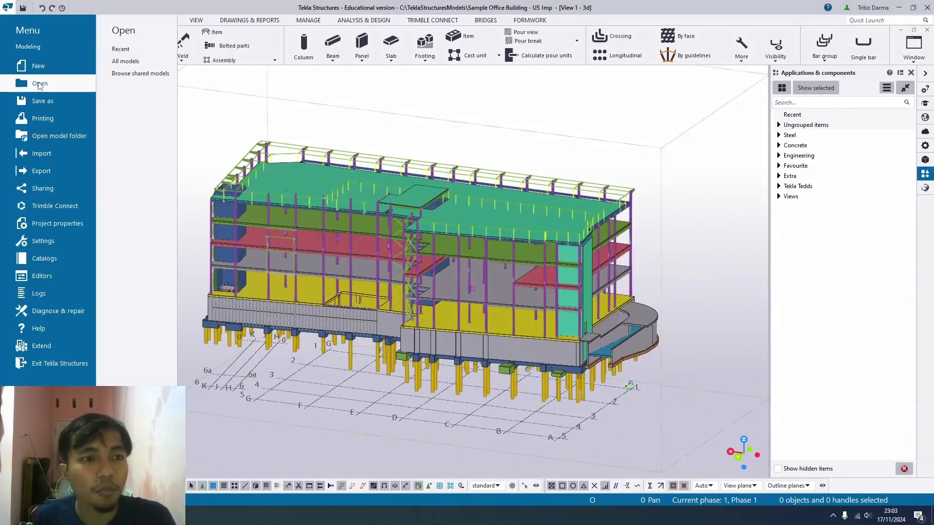